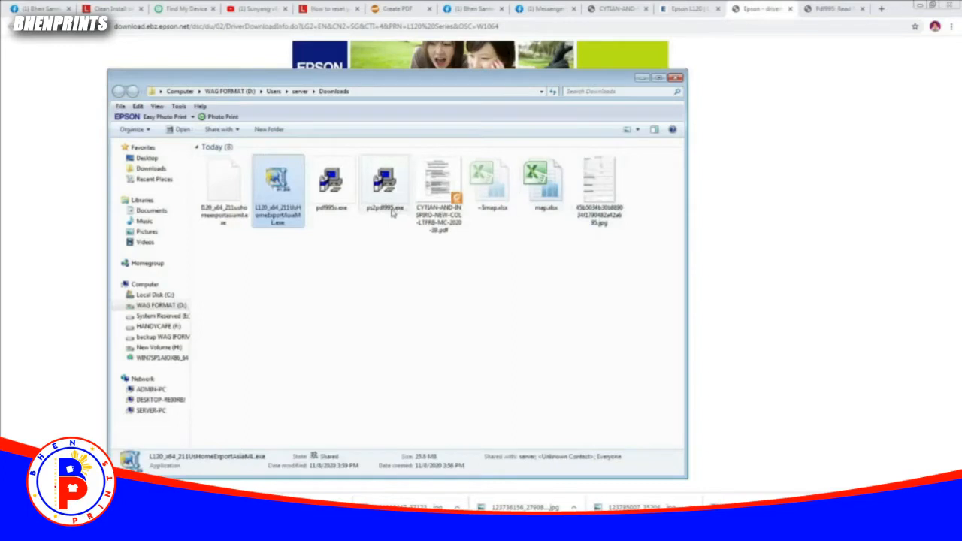
Launch the Epson L120 driver installer from the Downloads folder
click(921, 7)
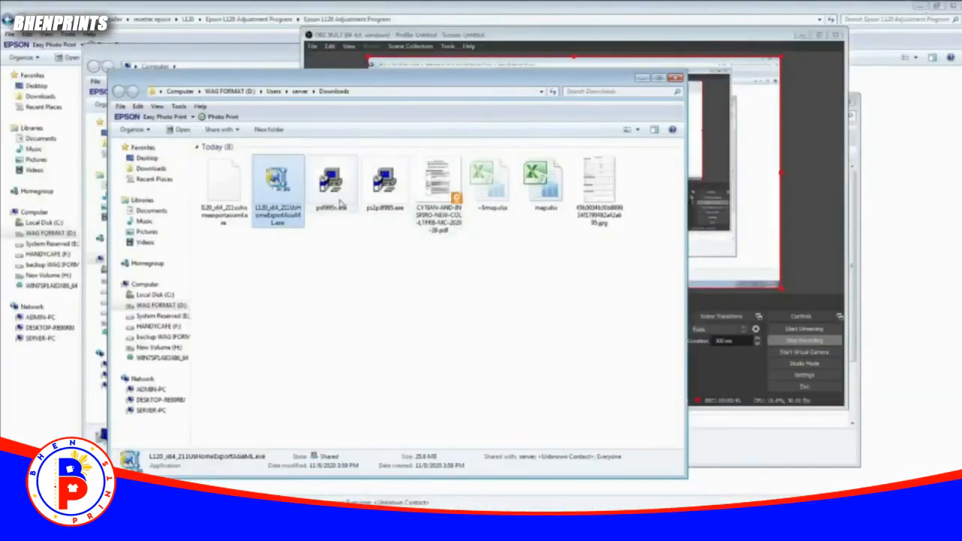
drag(520, 79, 605, 63)
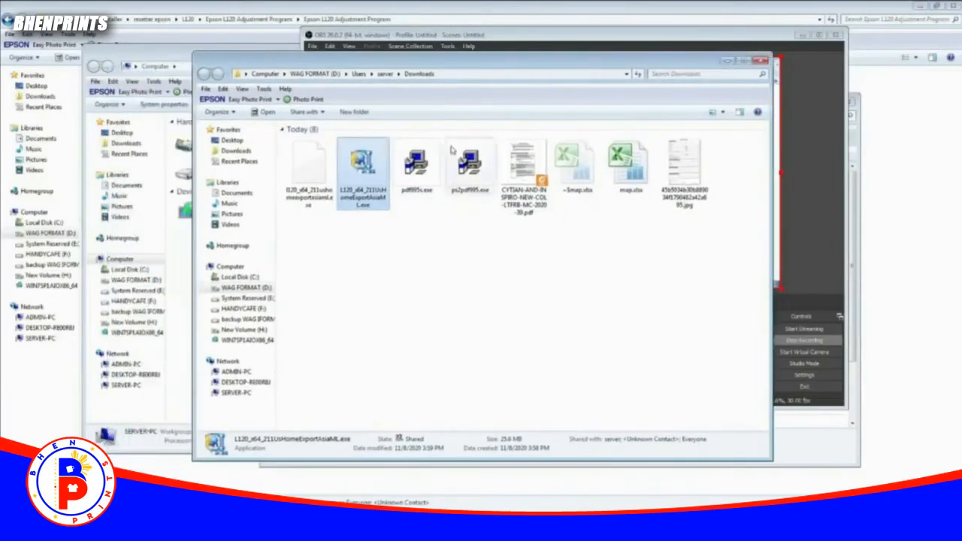
click(353, 181)
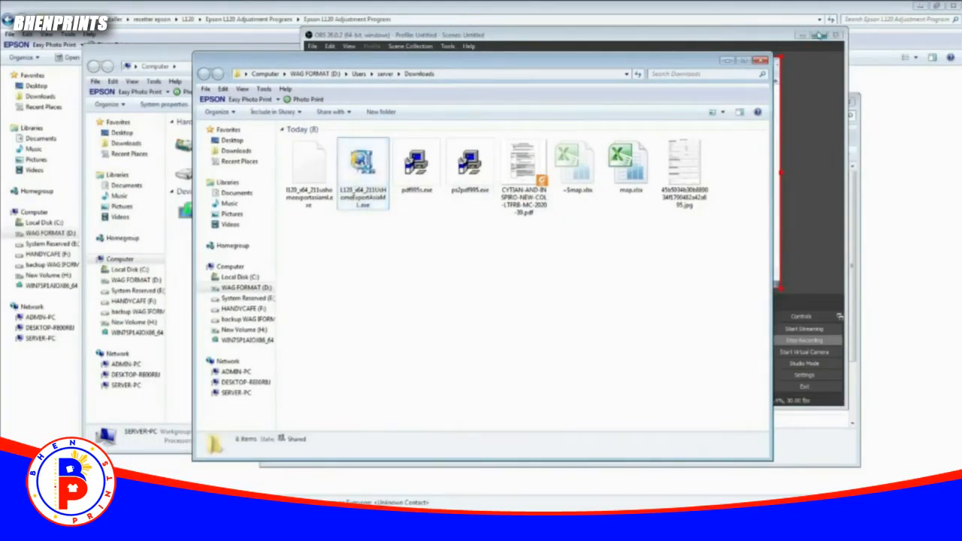
click(770, 45)
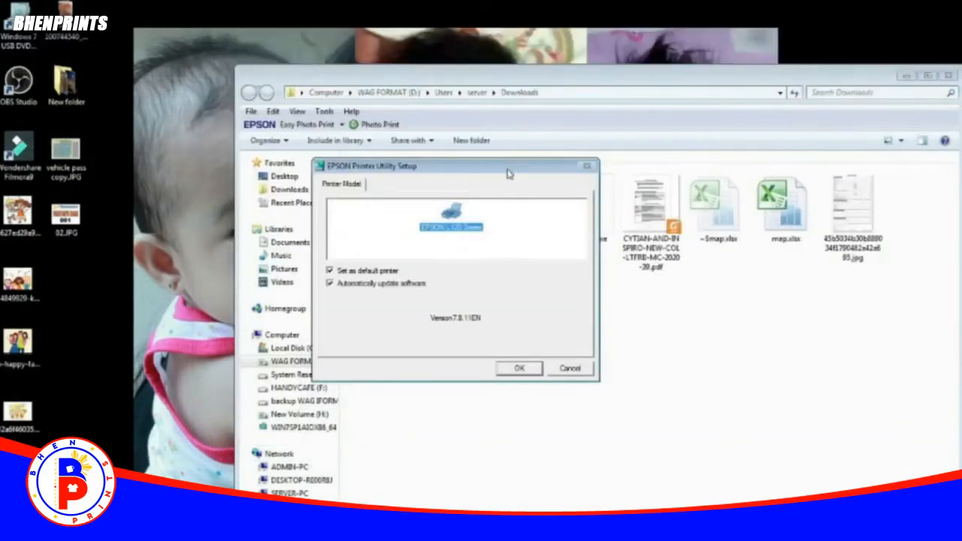
Install the L120 Series driver in English, accepting the license agreement, until setup completes
drag(507, 174, 433, 31)
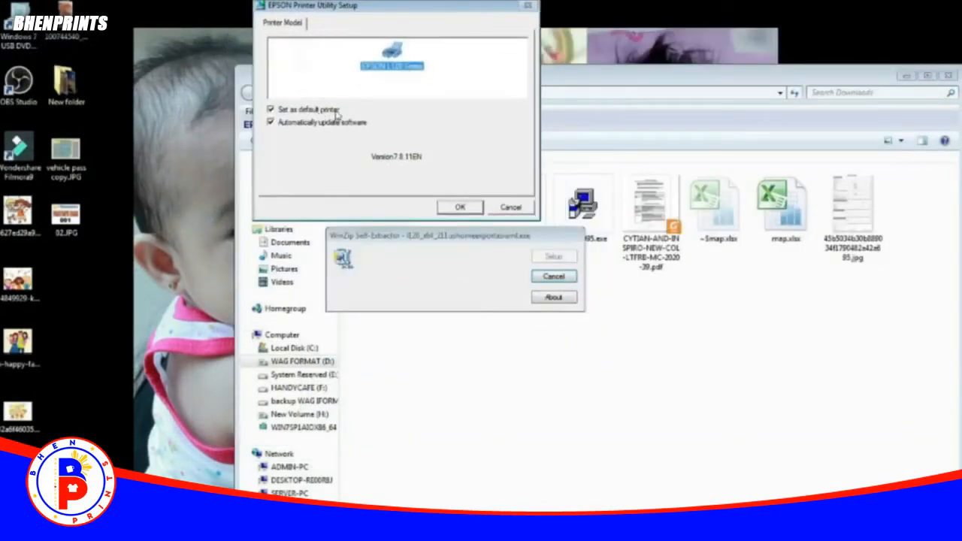
click(461, 210)
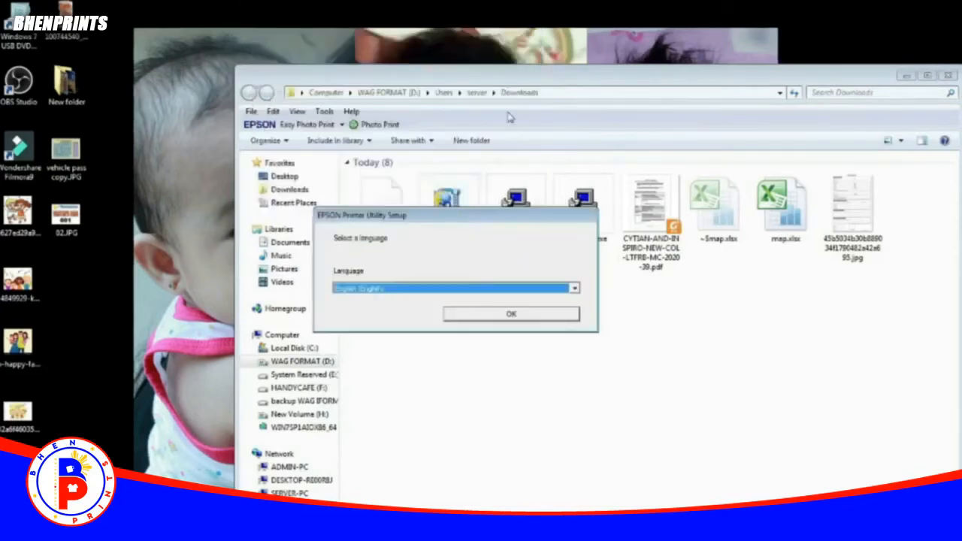
click(495, 315)
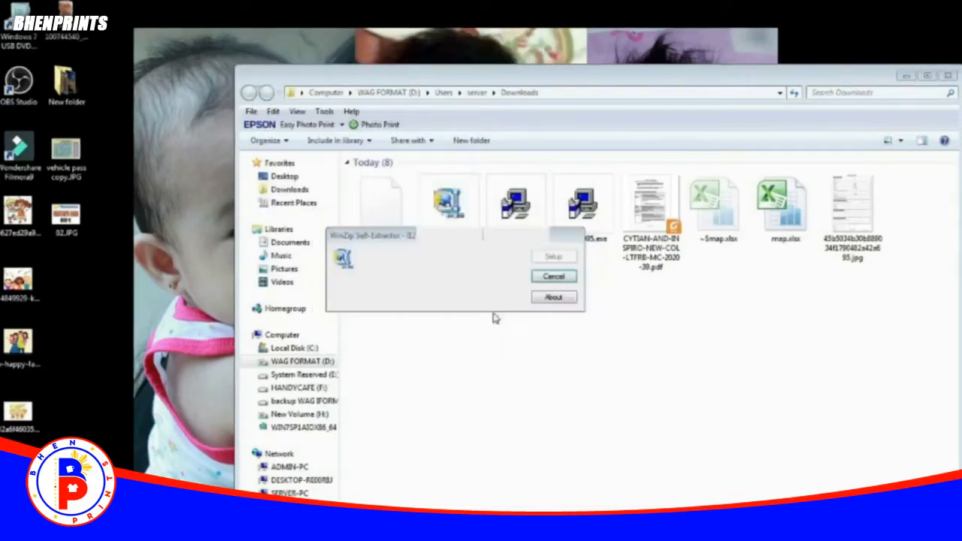
click(297, 335)
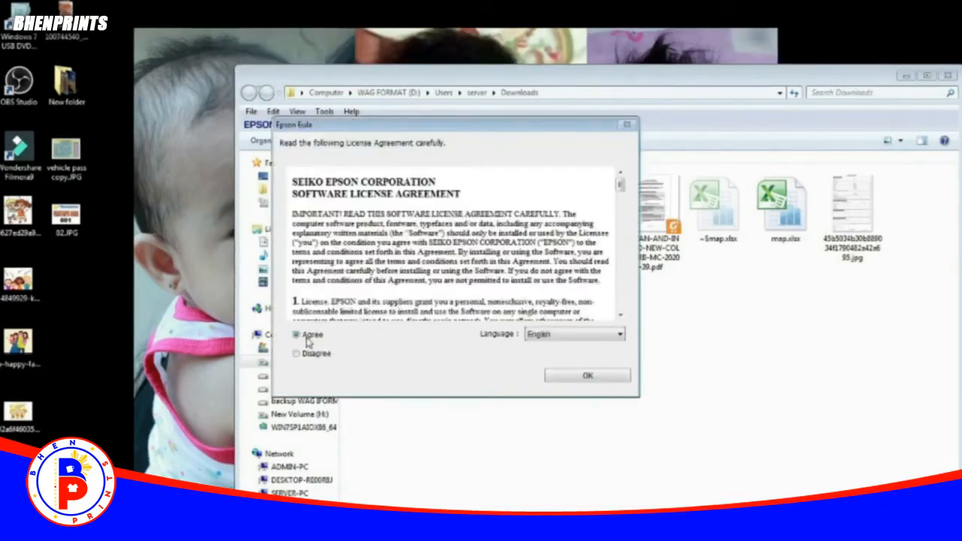
click(575, 376)
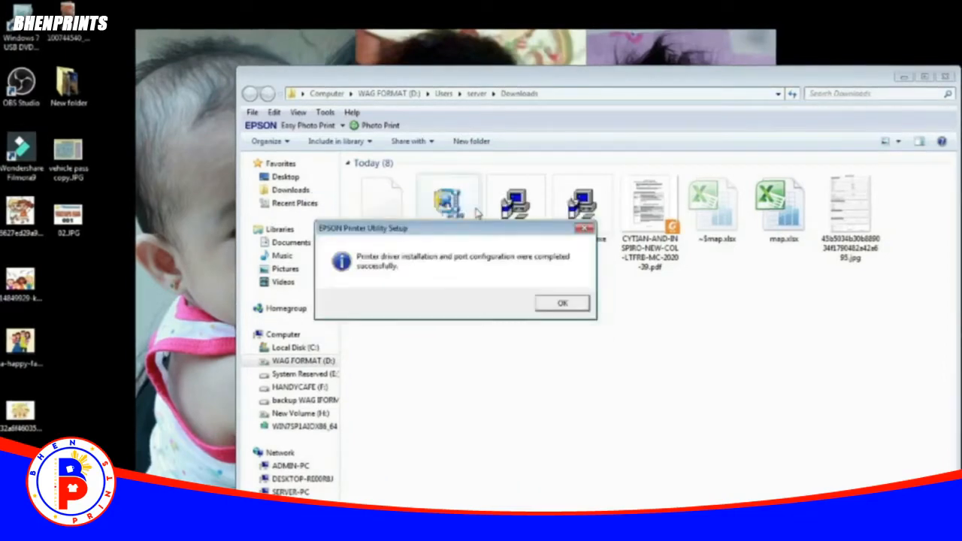
click(560, 310)
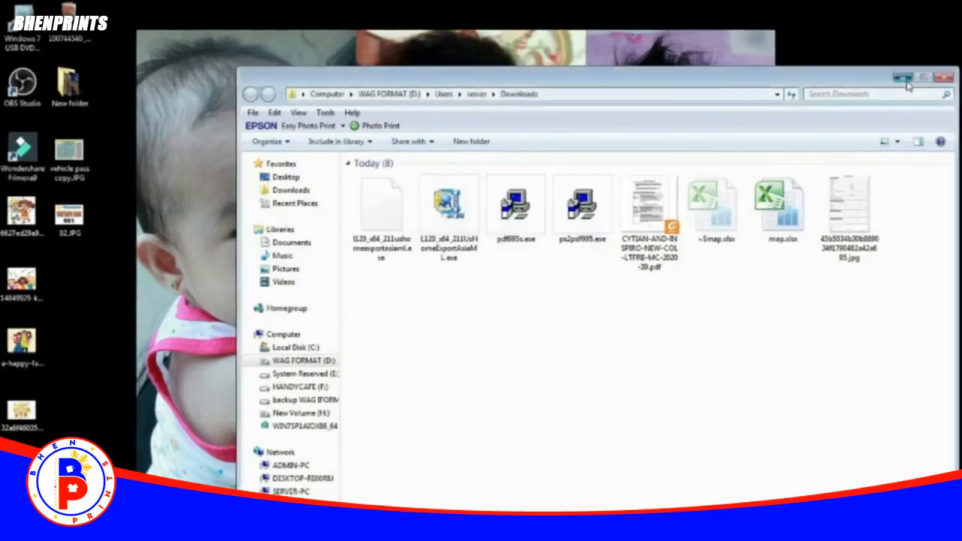
click(906, 82)
Confirm EPSON L120 Series in Devices and Printers, then run AdjProg as administrator
click(538, 305)
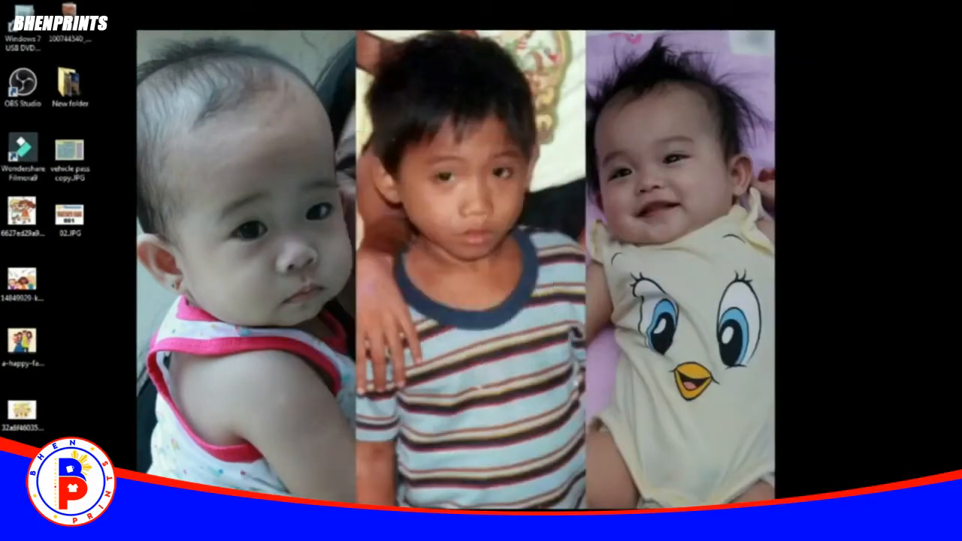
key(super)
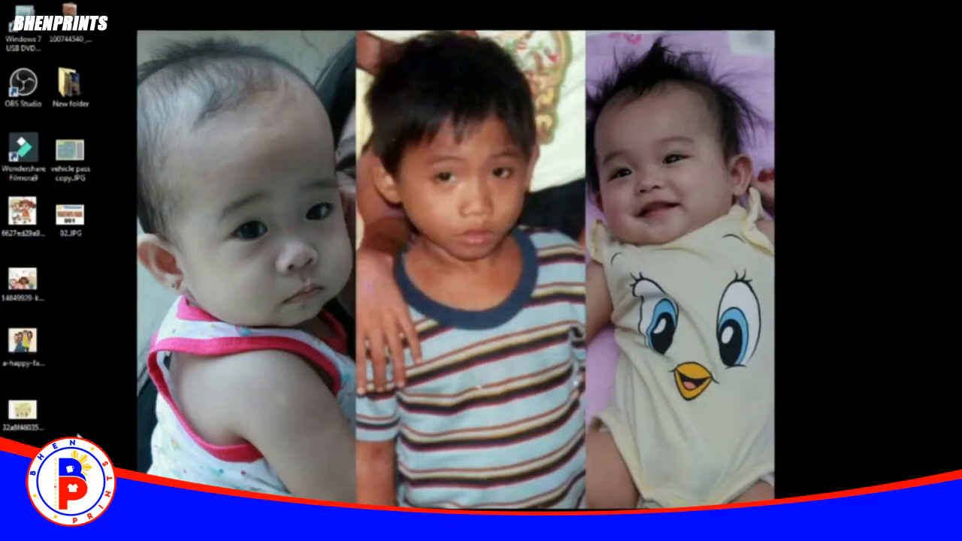
click(63, 426)
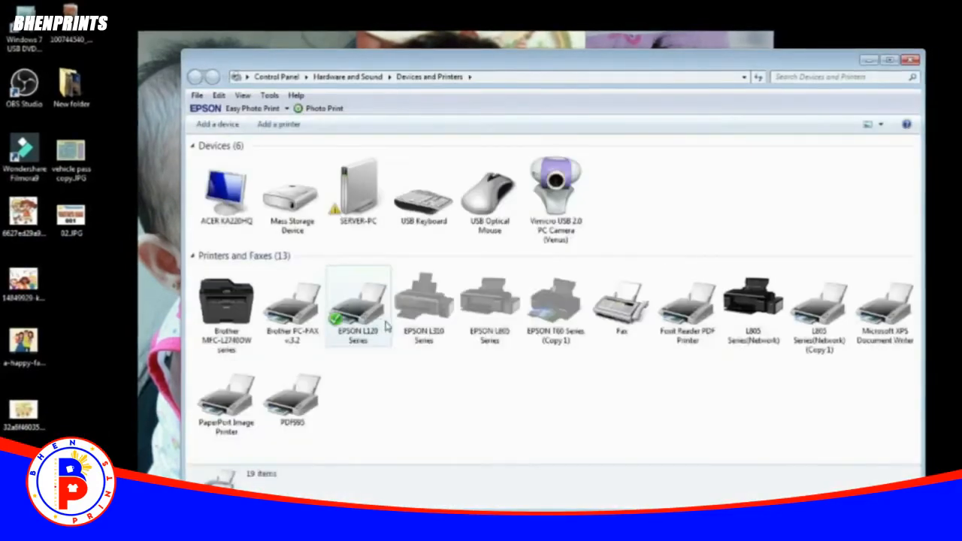
click(359, 320)
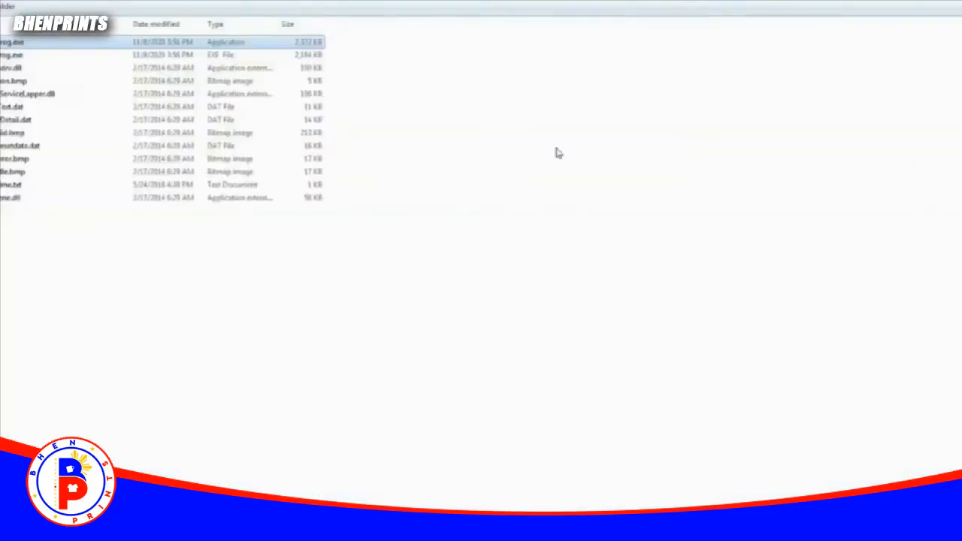
right_click(83, 43)
click(120, 63)
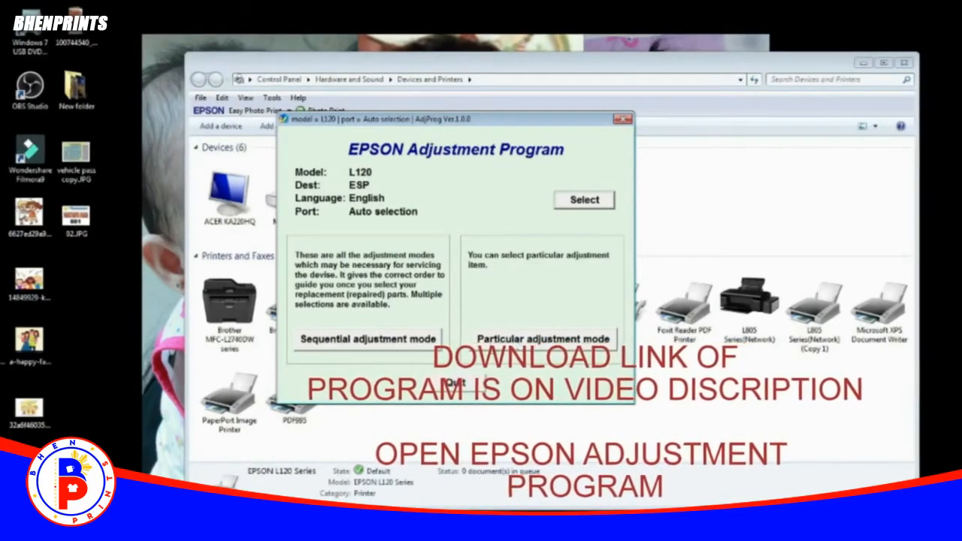
Choose Particular adjustment mode, open Initial setting, and focus the Product Serial No. field
click(518, 343)
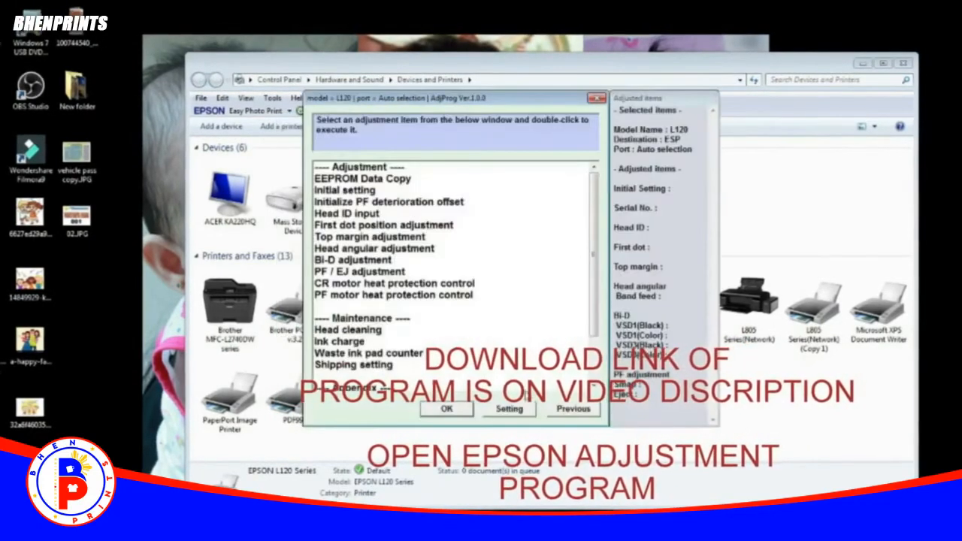
click(347, 191)
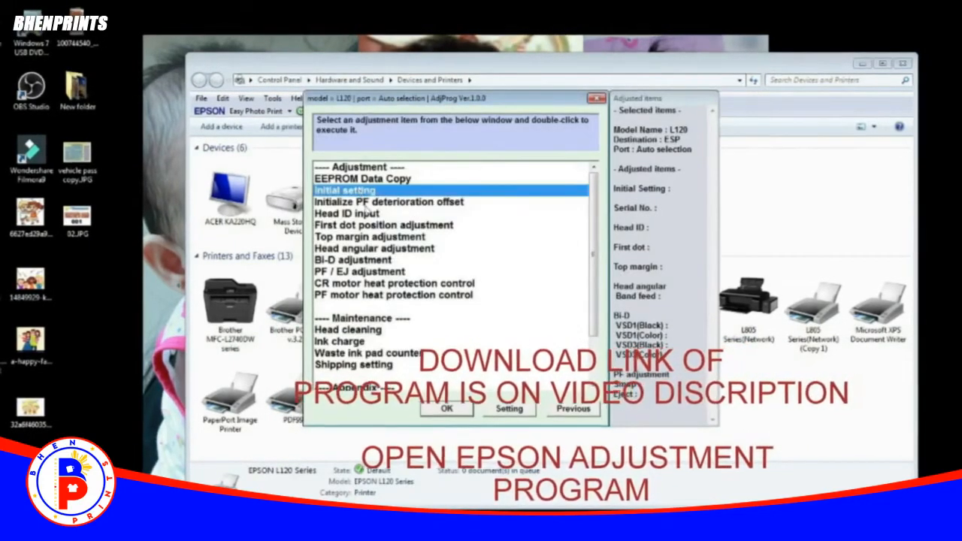
click(448, 409)
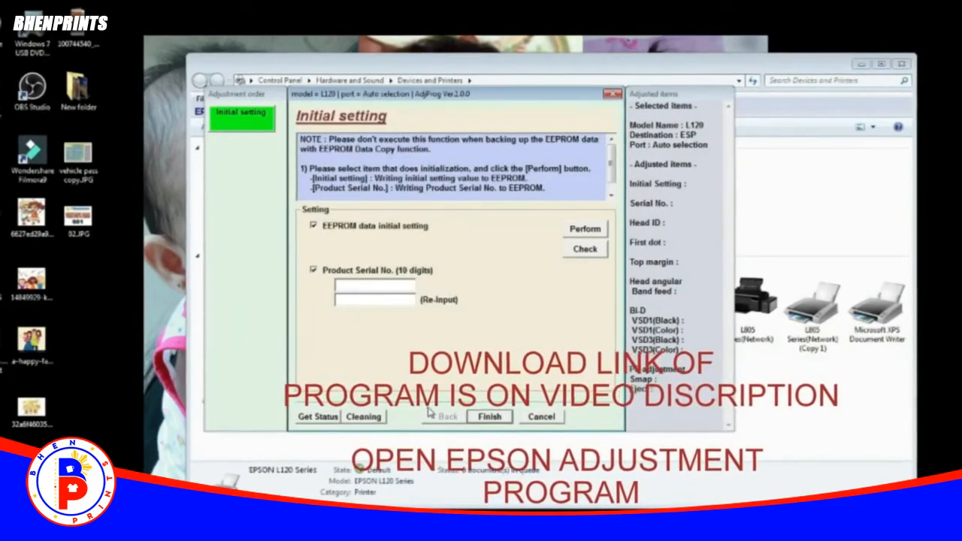
click(363, 286)
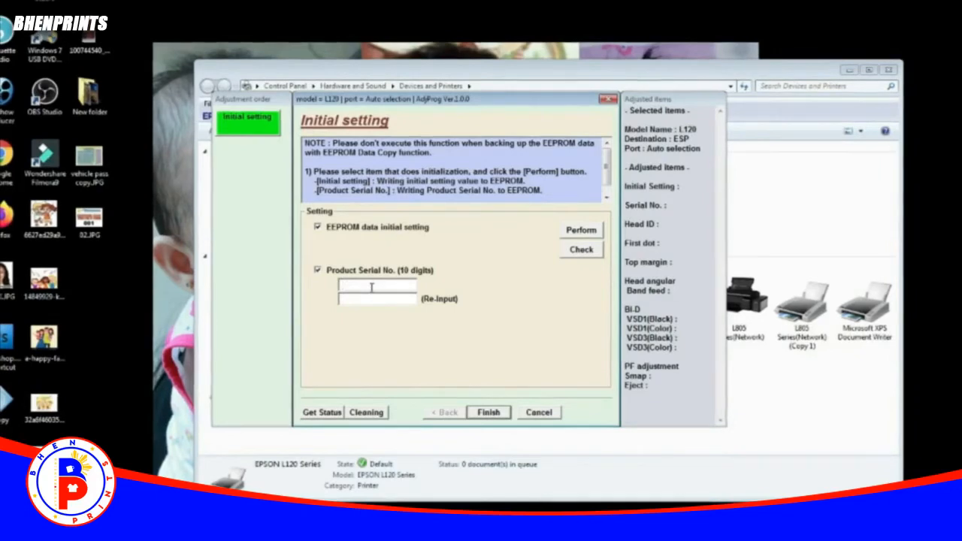
Enter the printer's 10-digit label serial number, then re-enter it in the Re-Input field
text(1)
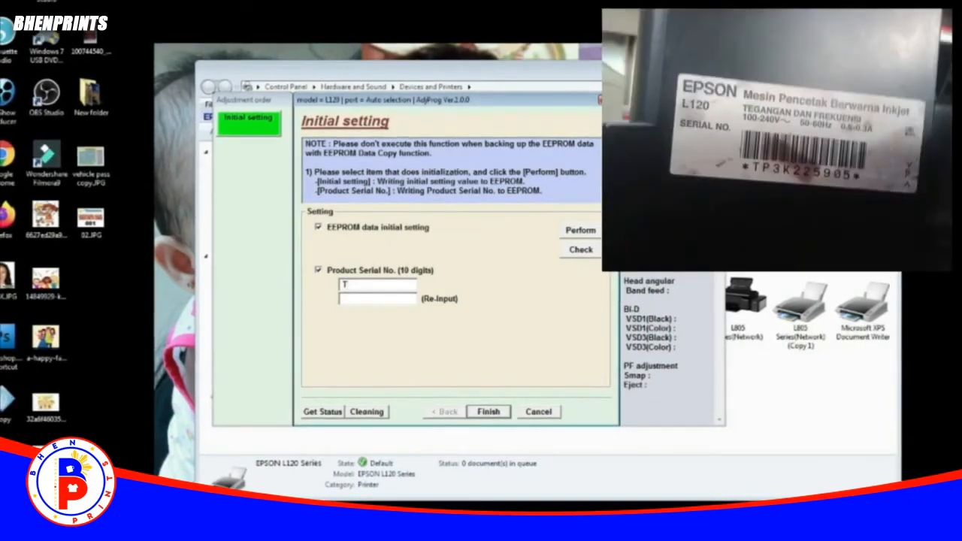
text(P)
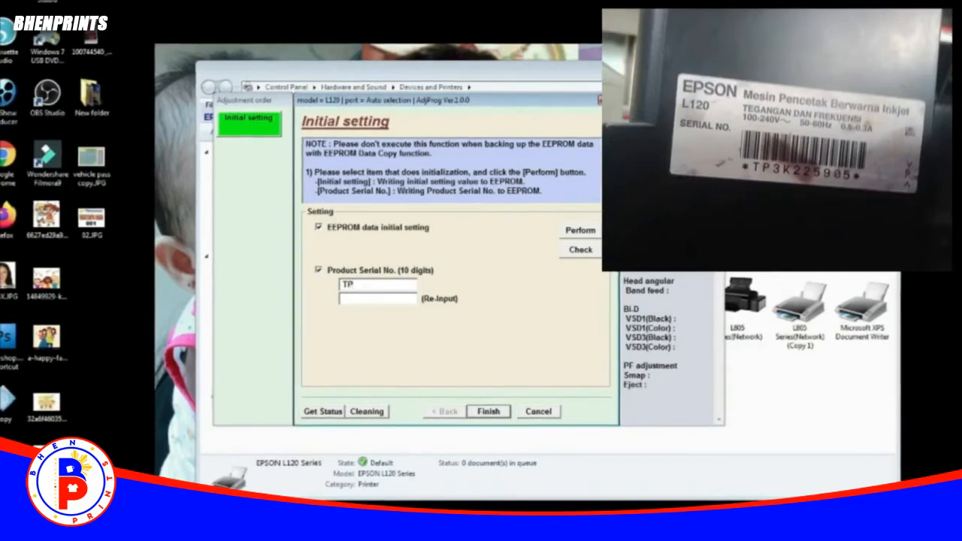
text(3)
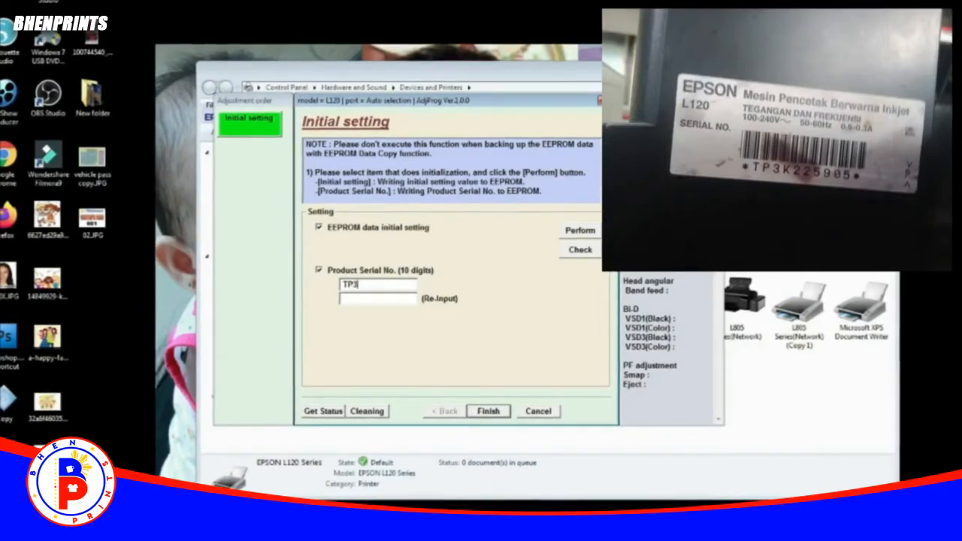
text(K)
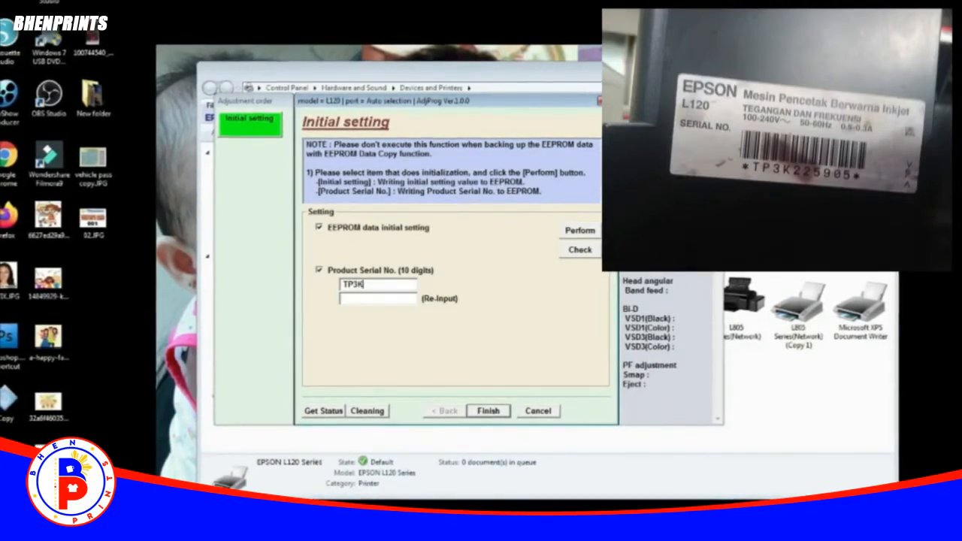
text(22)
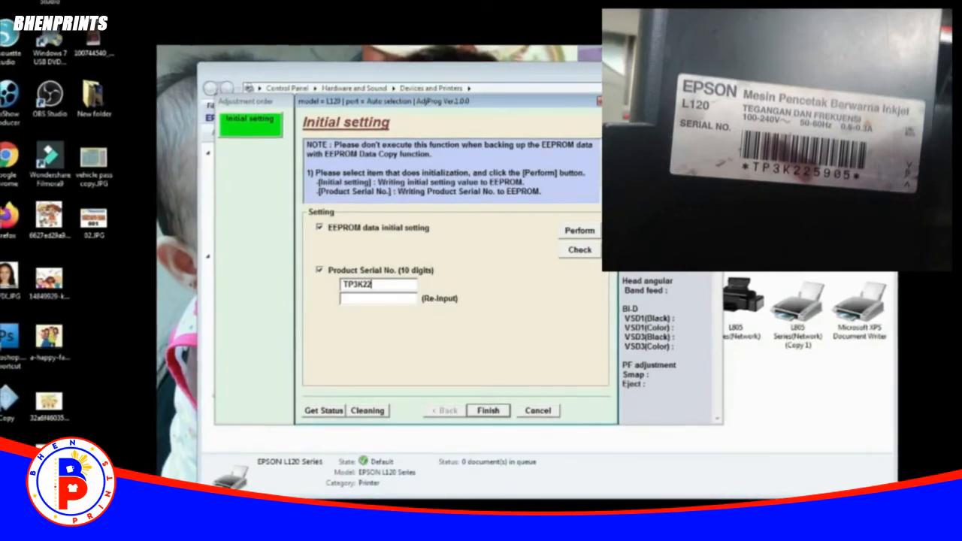
text(59)
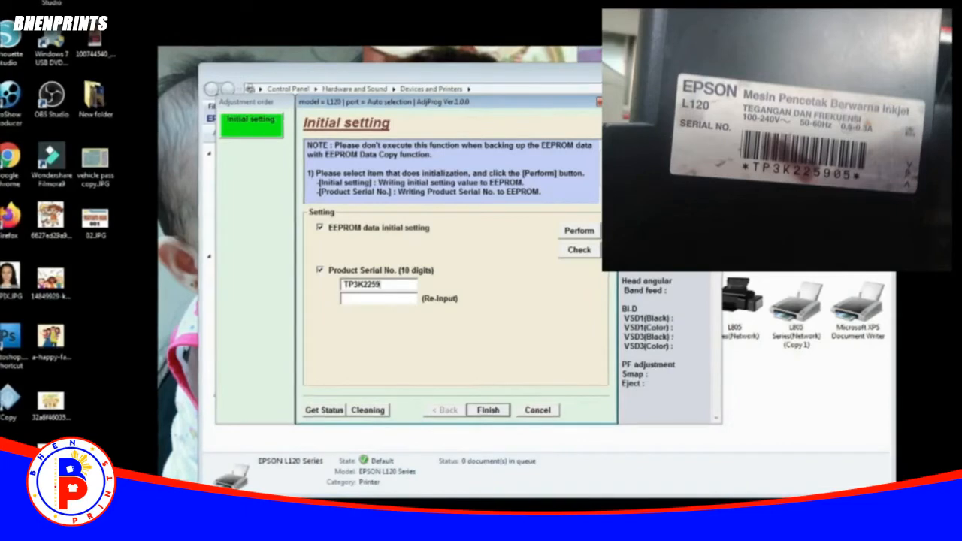
text(05)
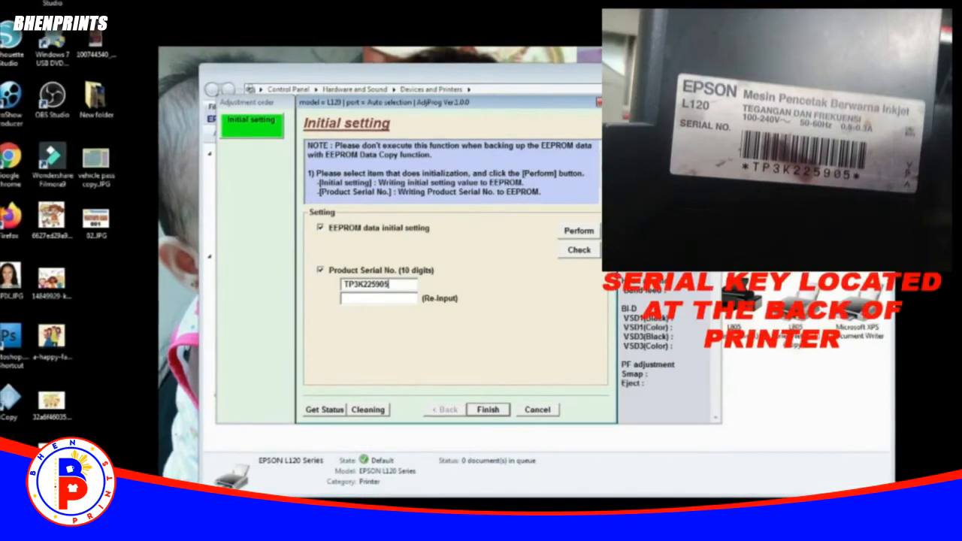
click(379, 298)
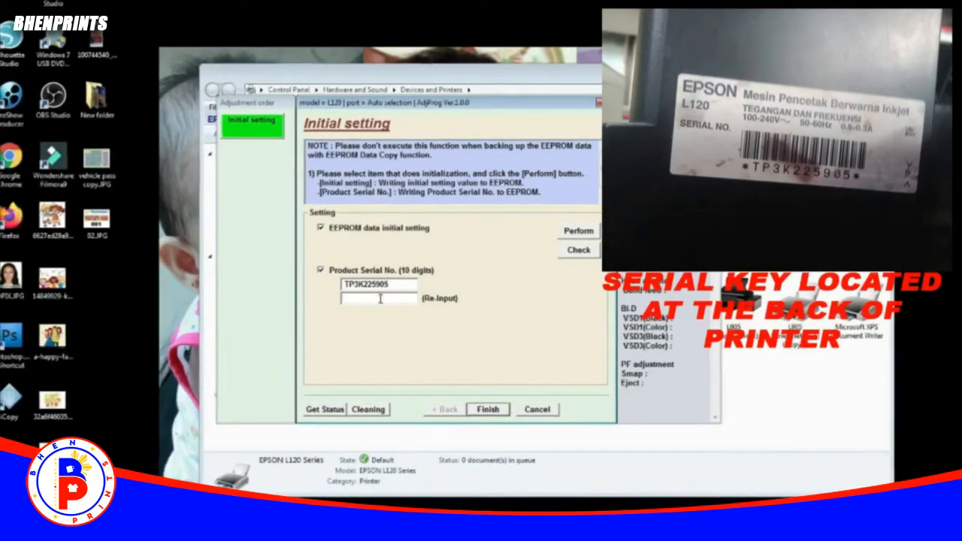
text(T)
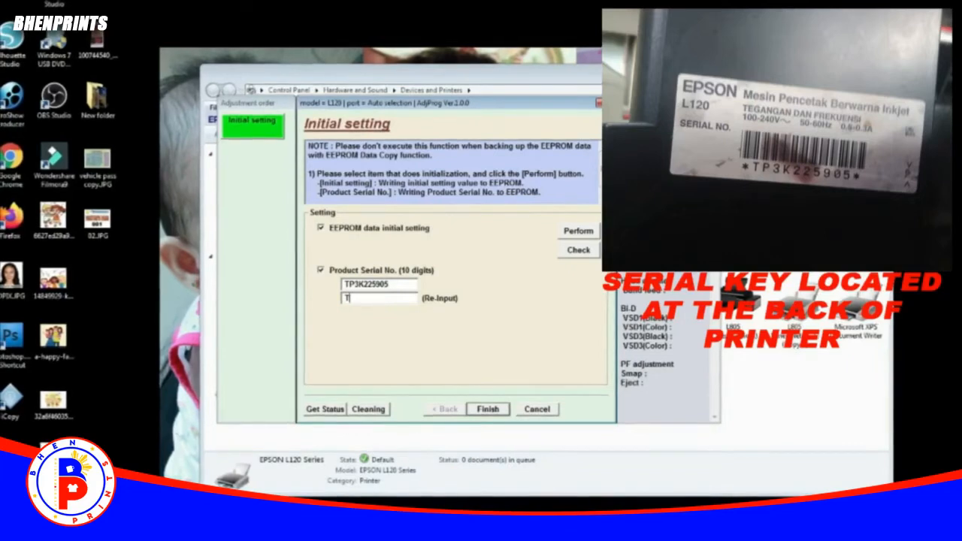
text(P3)
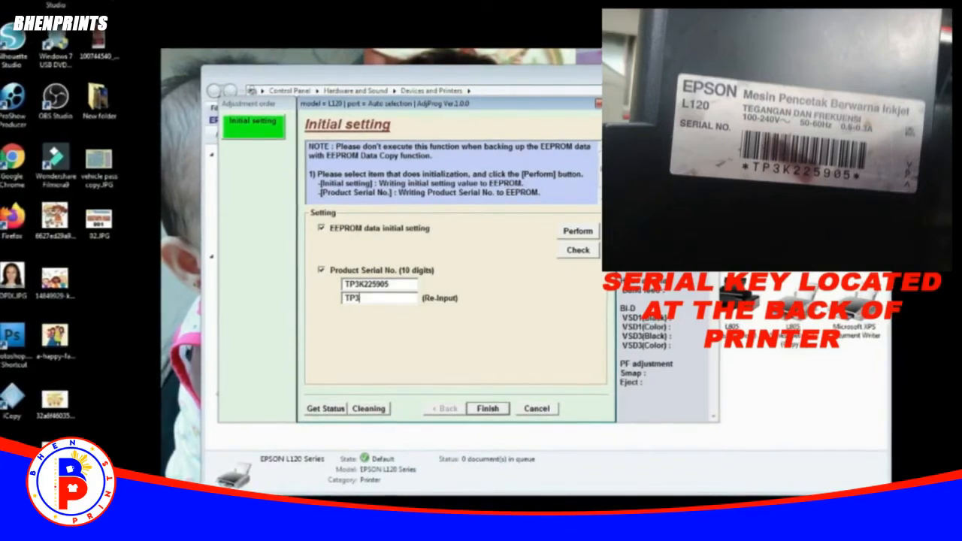
text(K2259)
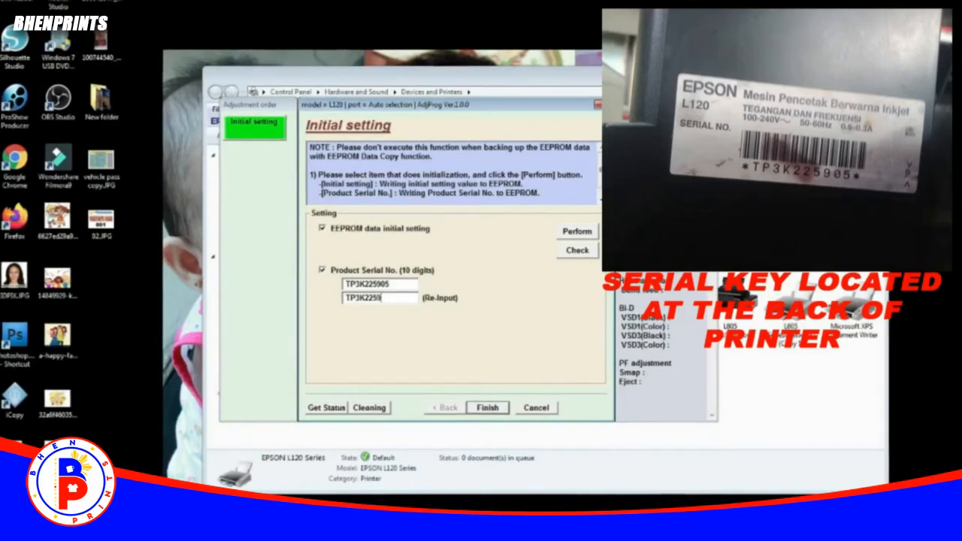
text(05)
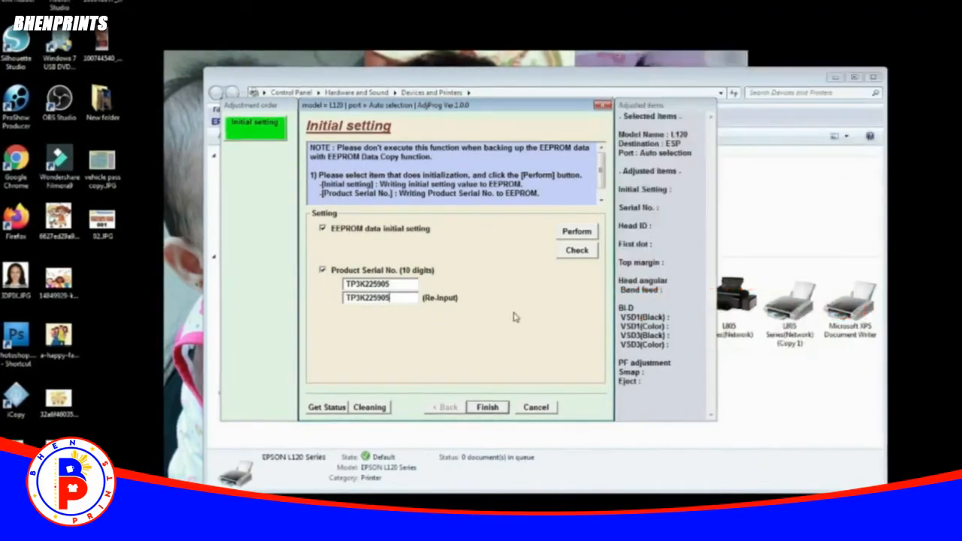
Perform the EEPROM initial setting and serial write, confirming both prompts and dismissing the communication error
click(578, 234)
click(482, 310)
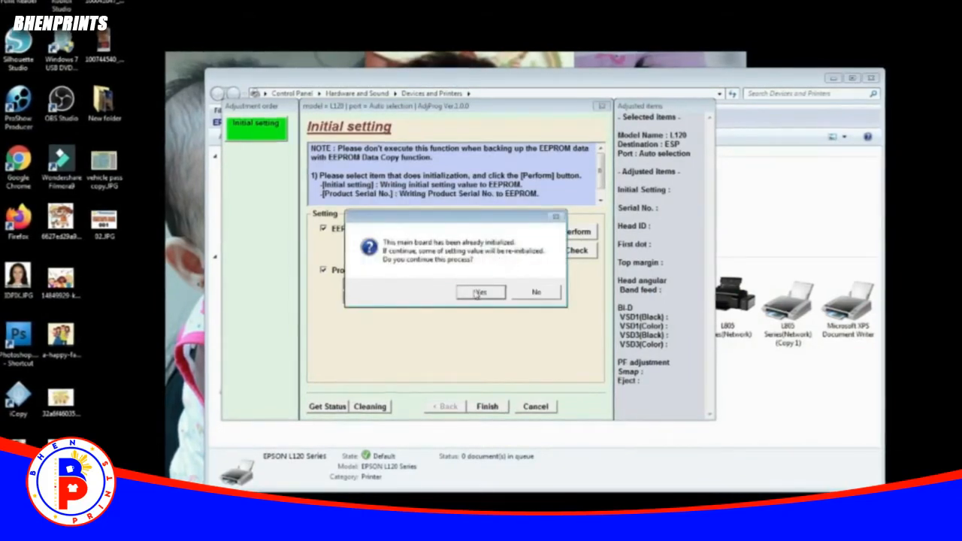
click(479, 293)
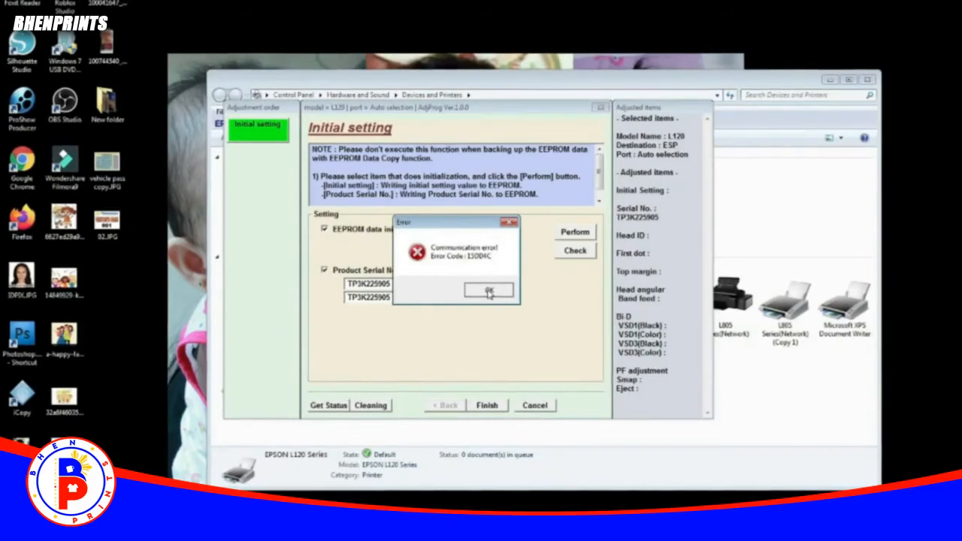
click(489, 292)
drag(503, 110, 527, 22)
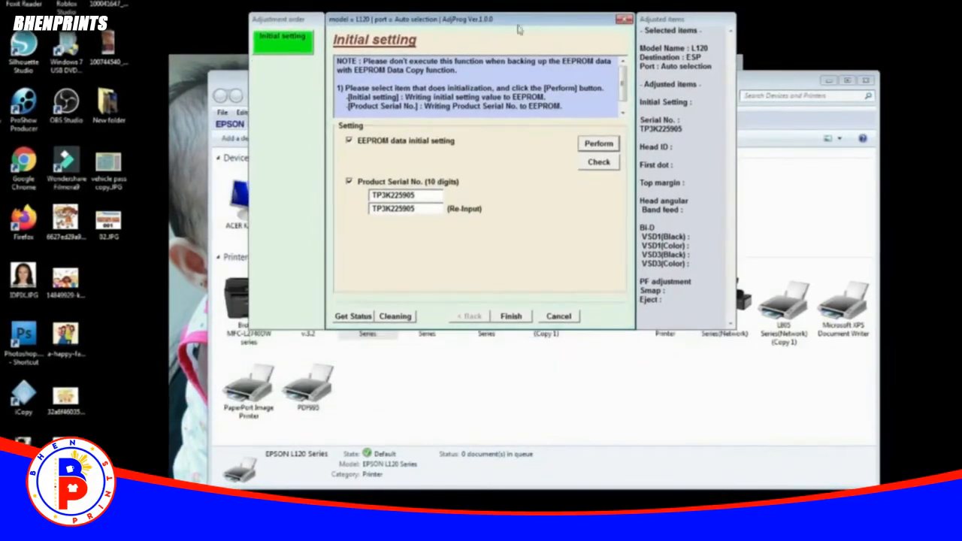
Finish initial setting and open the Waste ink pad counter adjustment
click(511, 316)
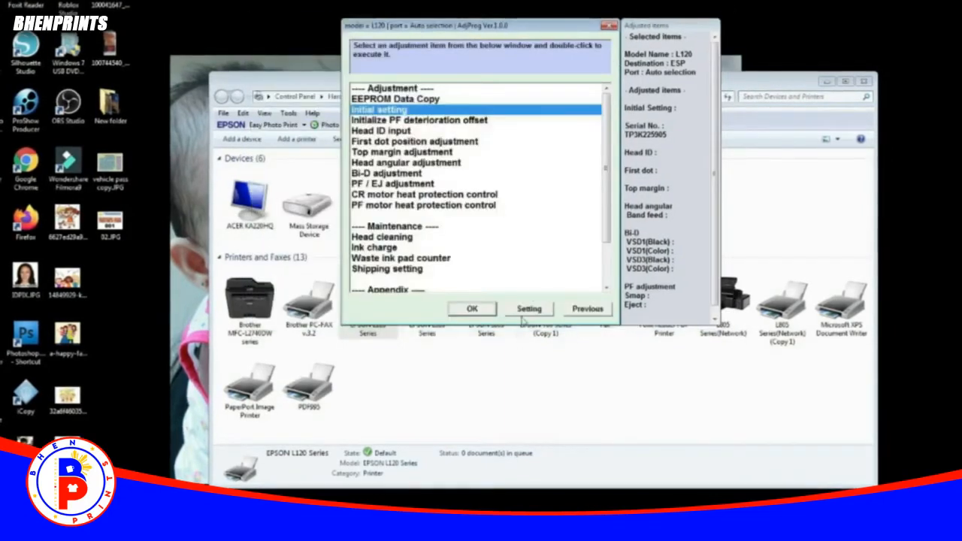
drag(609, 222, 607, 266)
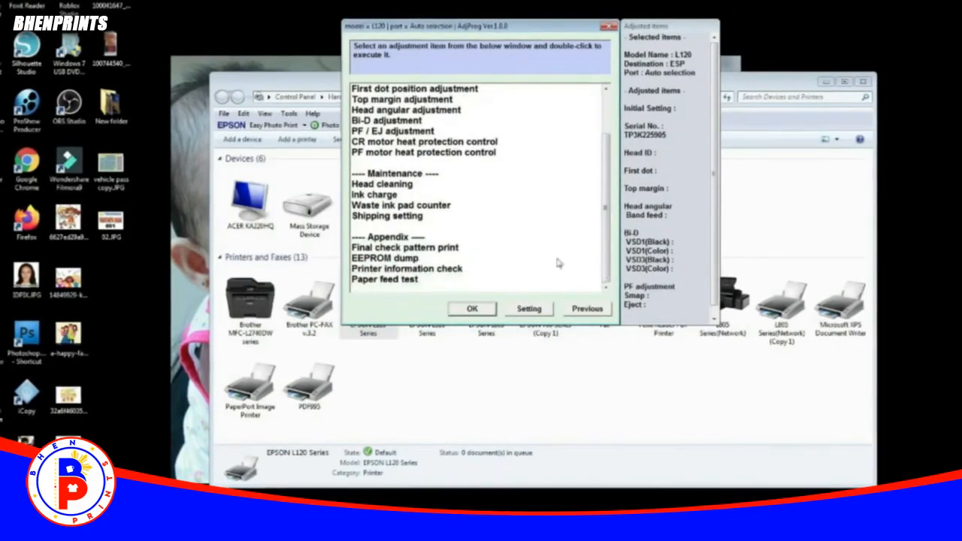
click(412, 207)
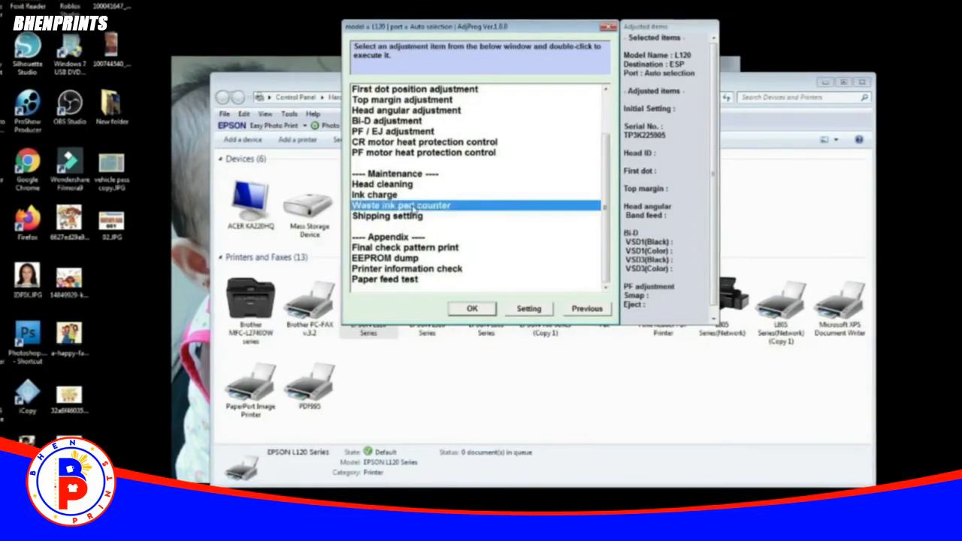
click(471, 309)
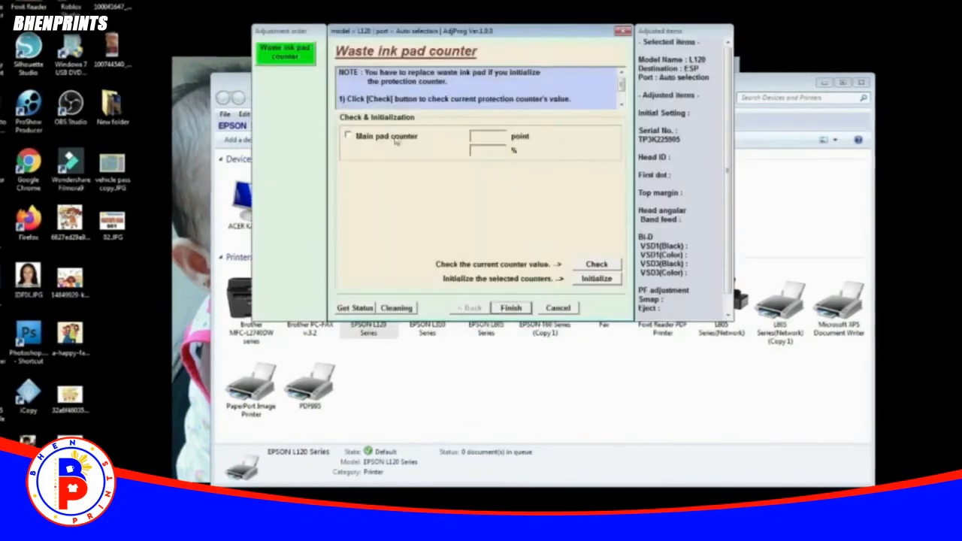
Check the main pad counter, reading 0 point, 0%, max 6207, and reselect it
click(351, 137)
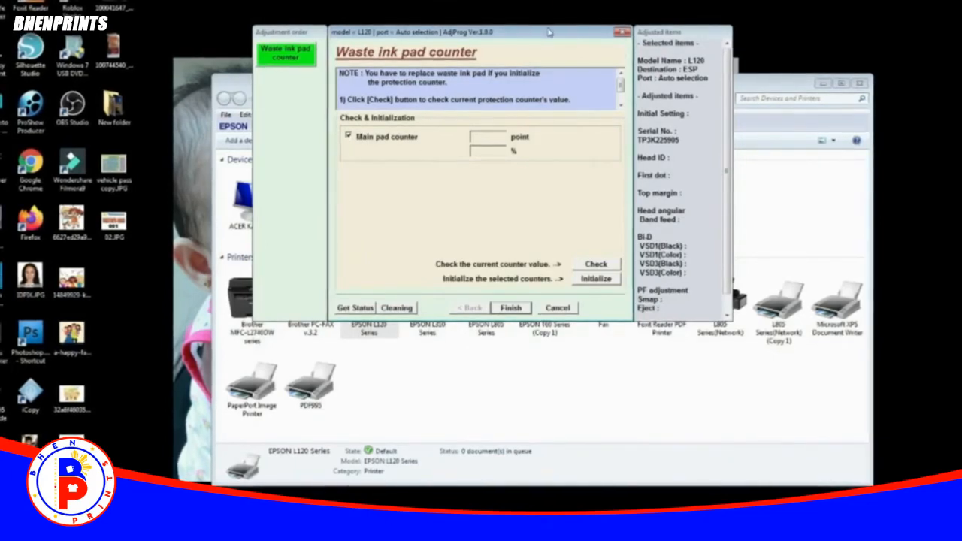
drag(547, 35, 551, 86)
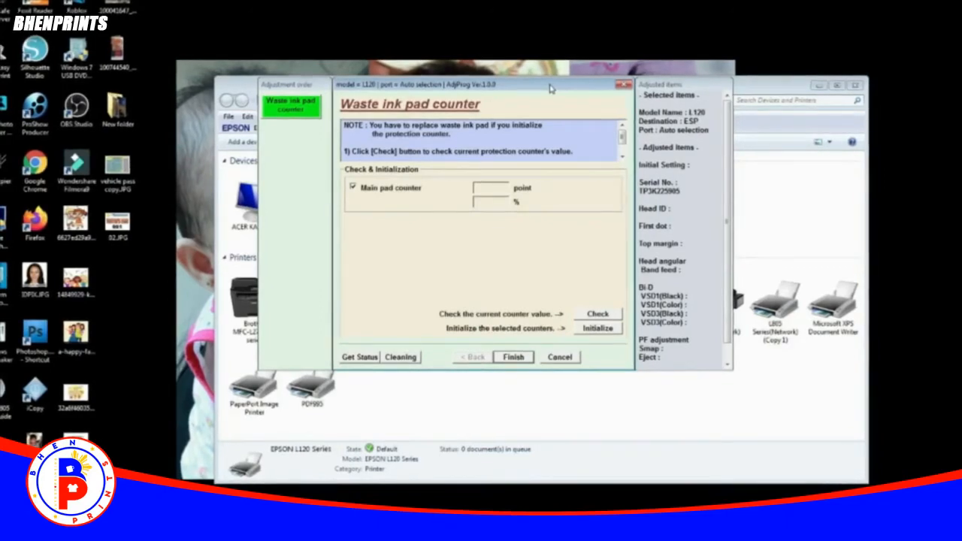
click(598, 315)
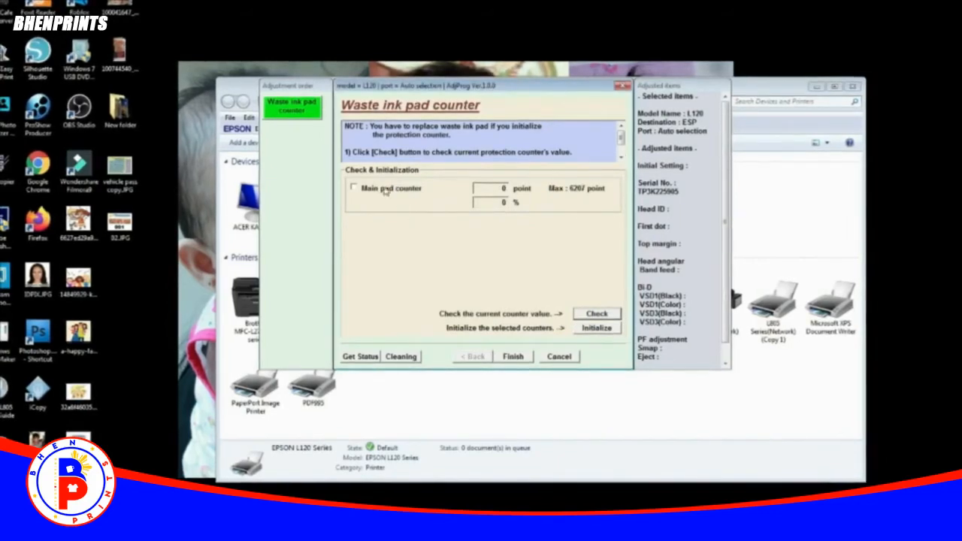
click(354, 188)
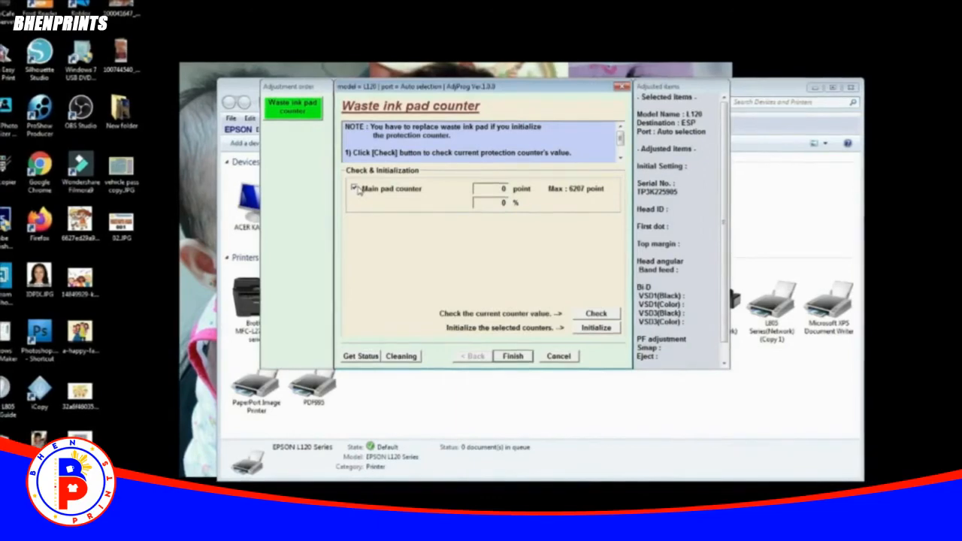
Initialize the main pad counter to 0, acknowledging the turn-off and reboot prompts
click(594, 329)
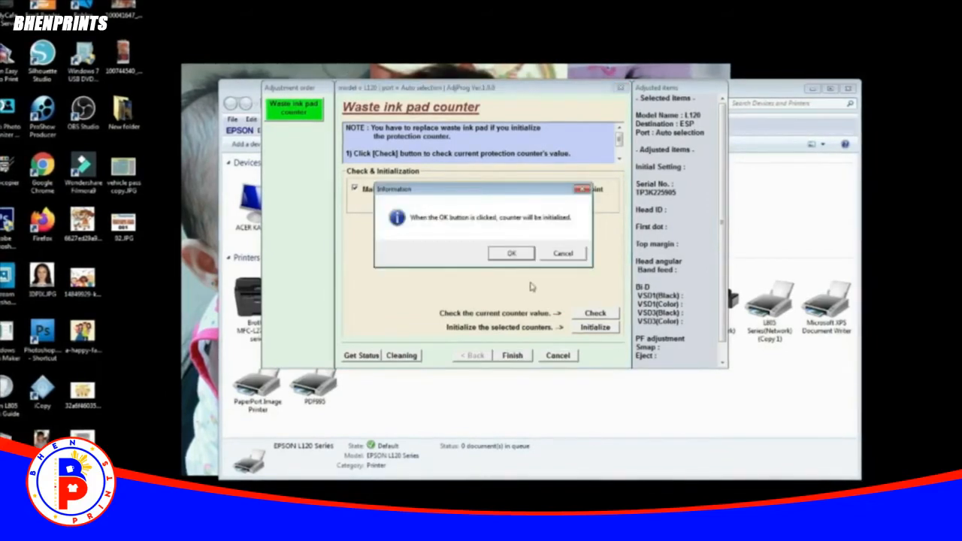
click(517, 254)
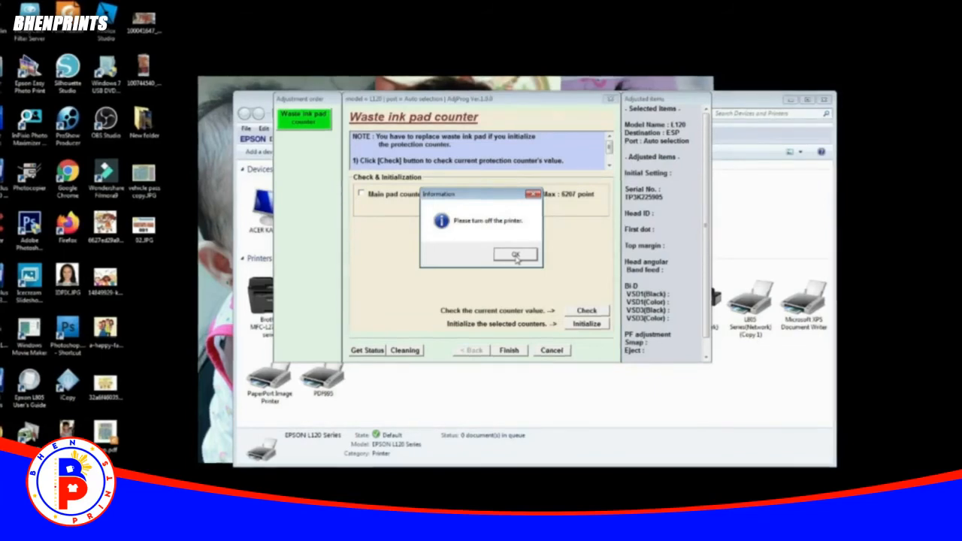
click(516, 256)
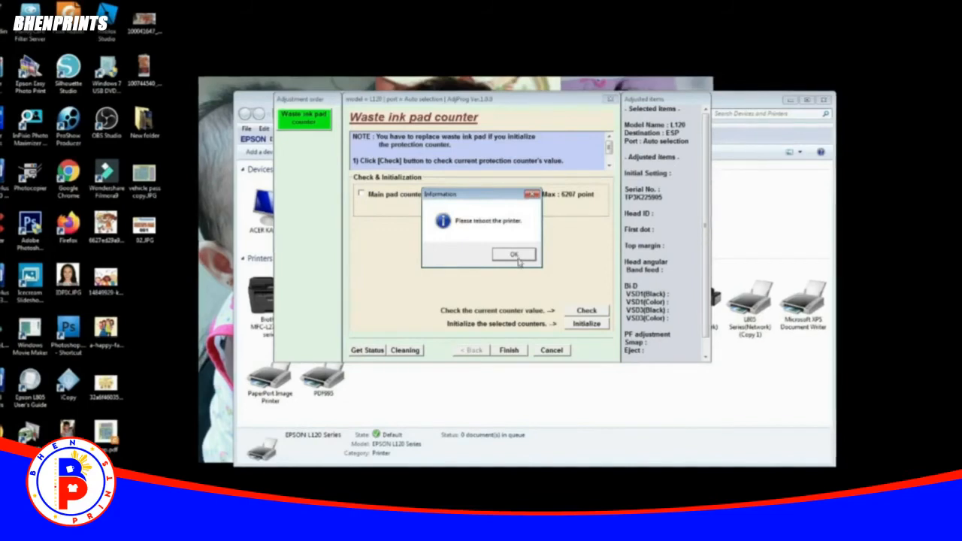
click(516, 255)
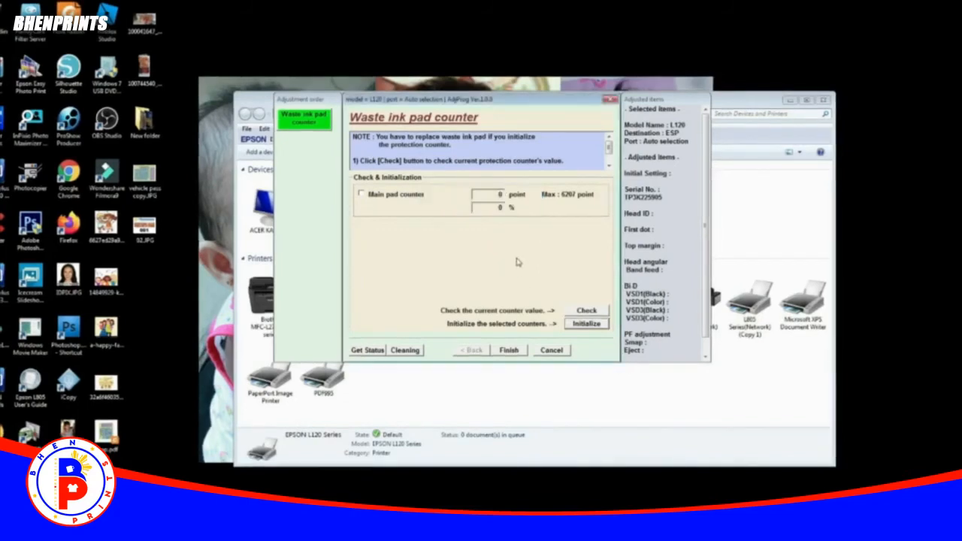
Finish the Waste ink pad counter page, reopening and closing it twice to the adjustment list
click(509, 351)
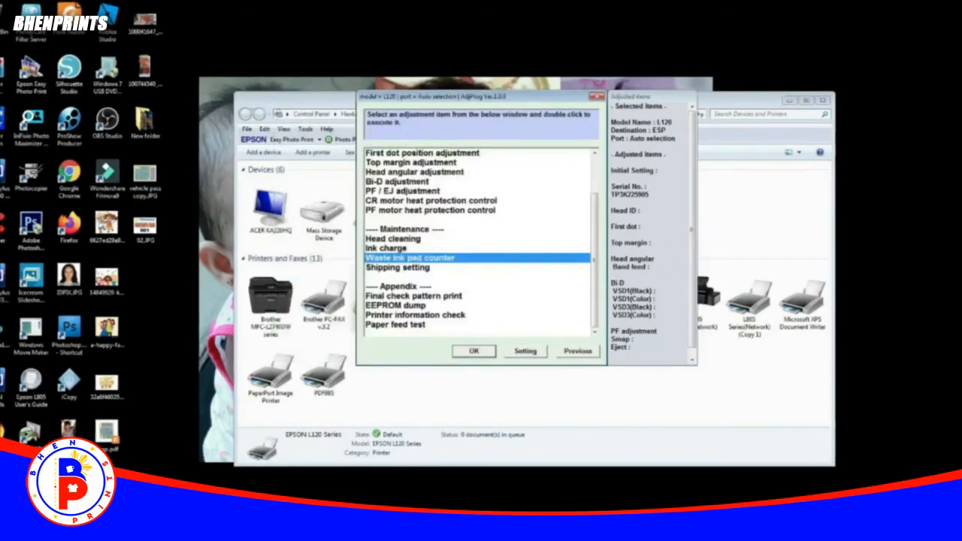
click(475, 353)
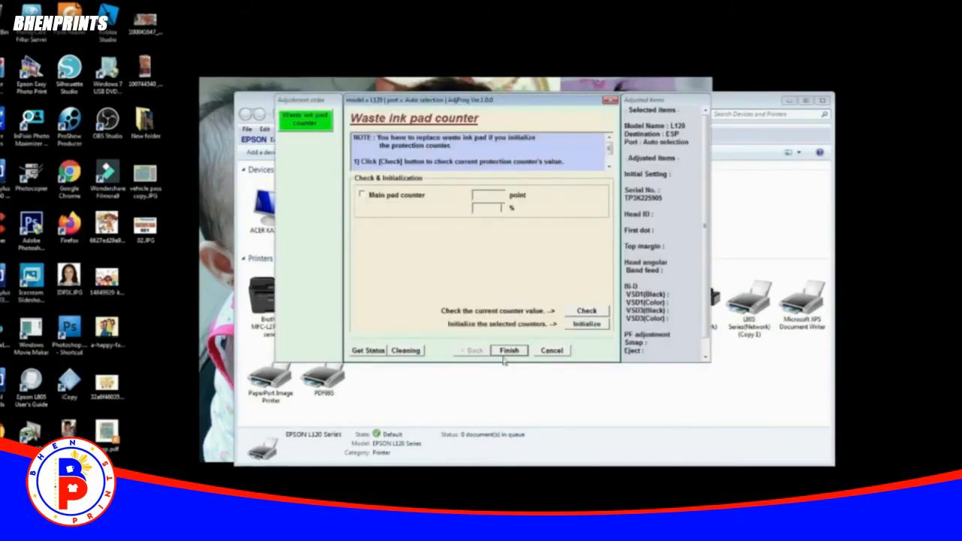
click(508, 353)
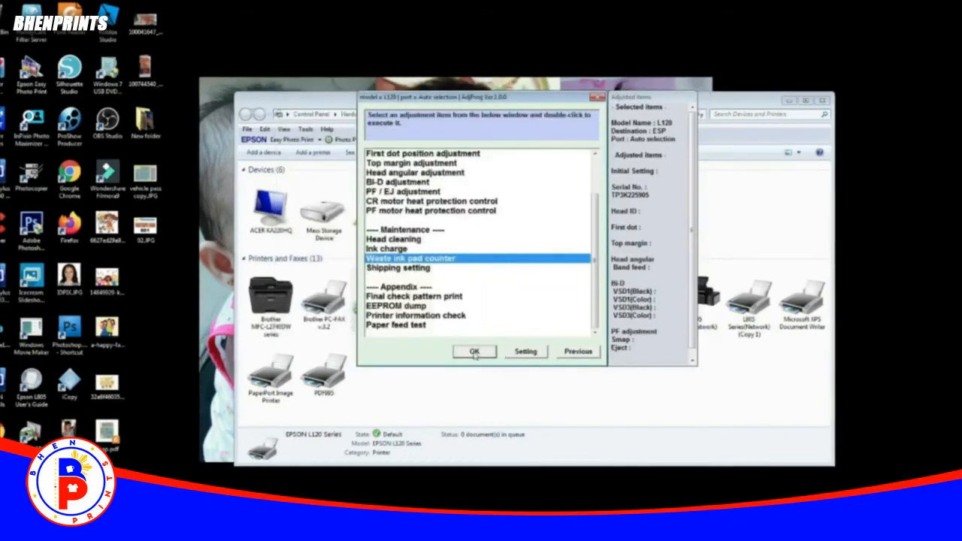
click(475, 352)
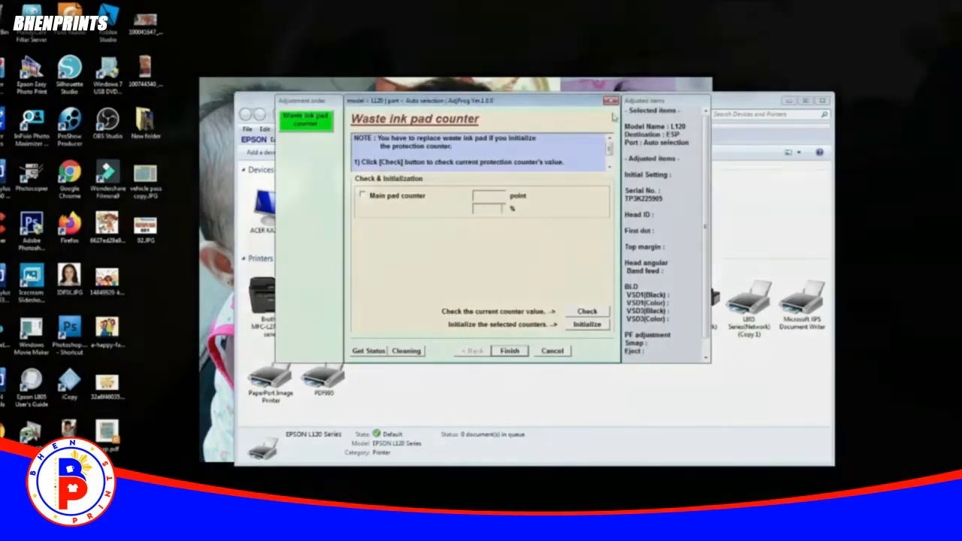
click(510, 350)
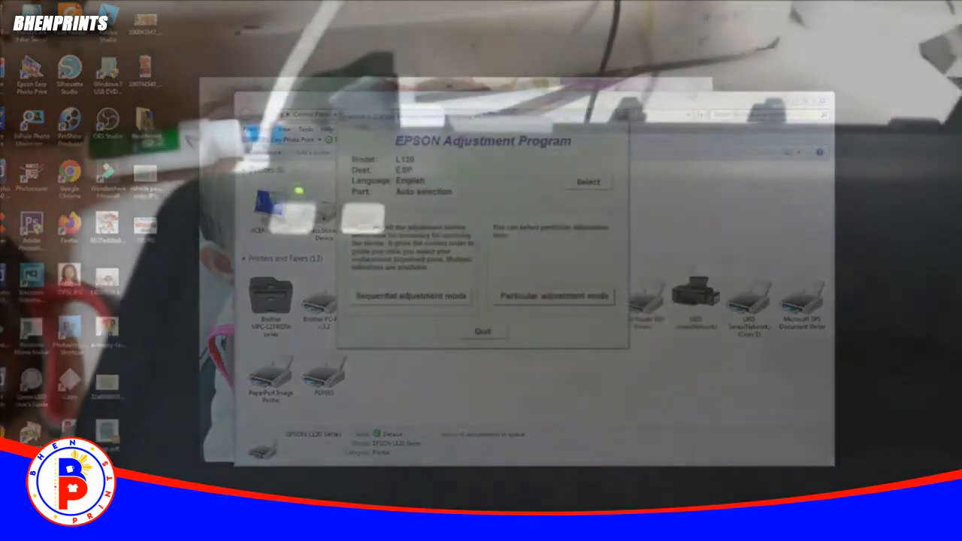